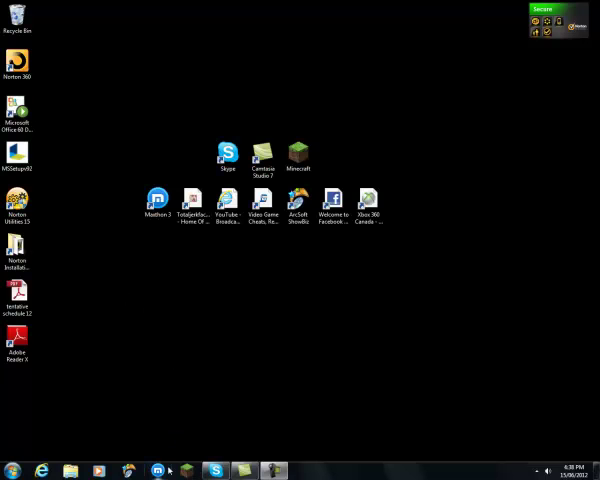
Launch Maxthon from the taskbar to reach its start page
left_click(160, 470)
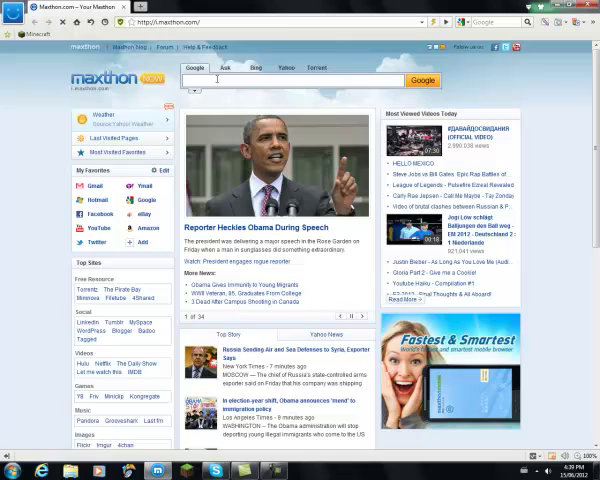
type("minecraft")
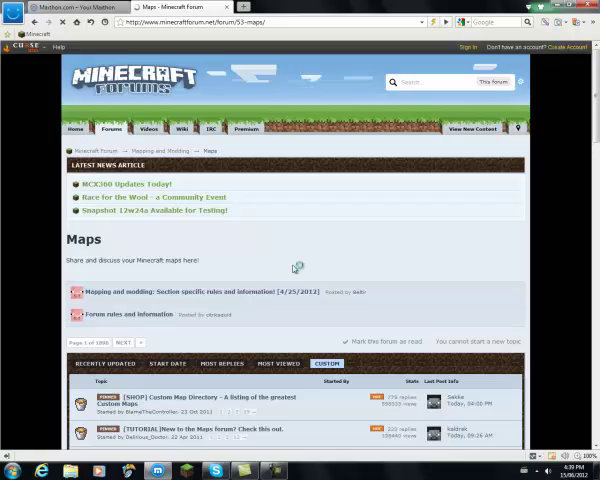
scroll(287, 262, "down", 8)
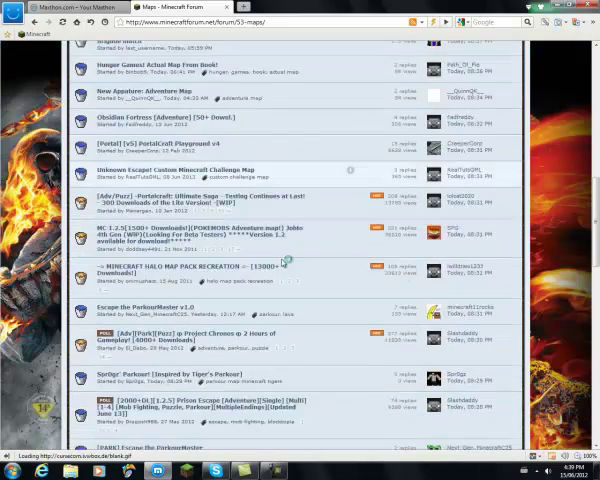
scroll(210, 280, "down", 4)
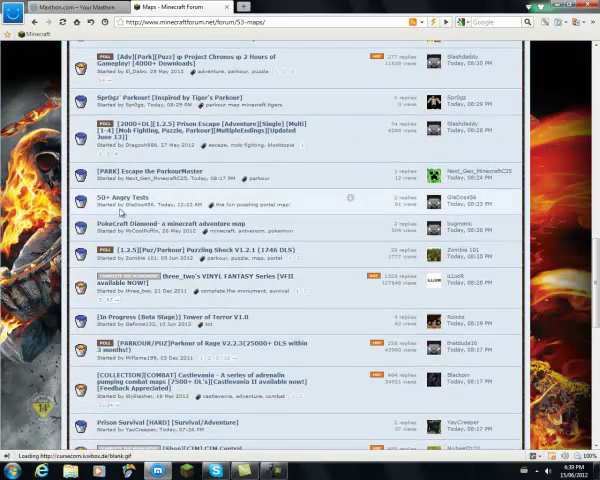
scroll(150, 230, "up", 2)
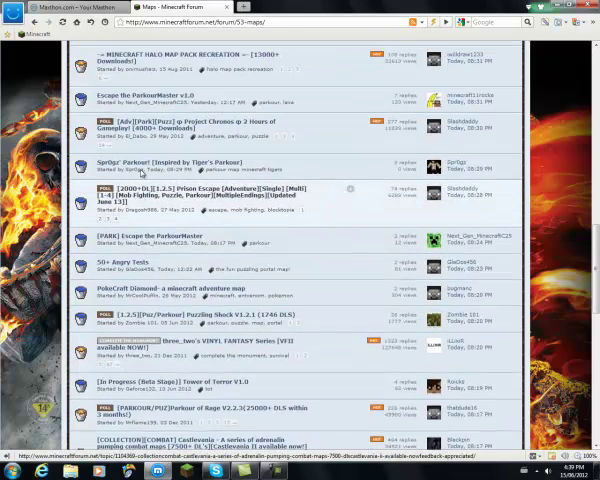
Open the Spr0gz' Parkour forum thread and follow its mediafire.com download link
left_click(135, 168)
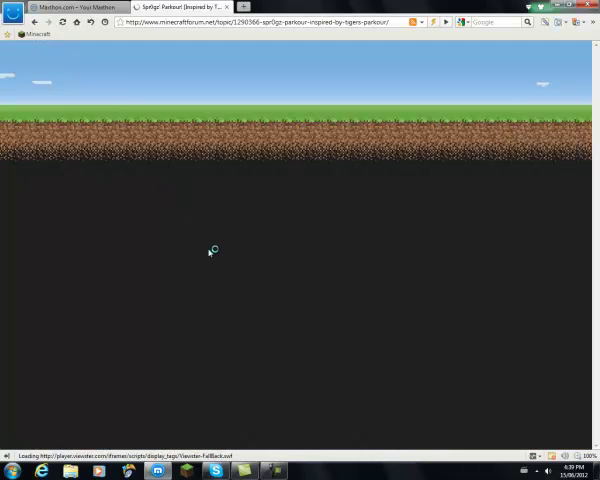
scroll(215, 255, "down", 2)
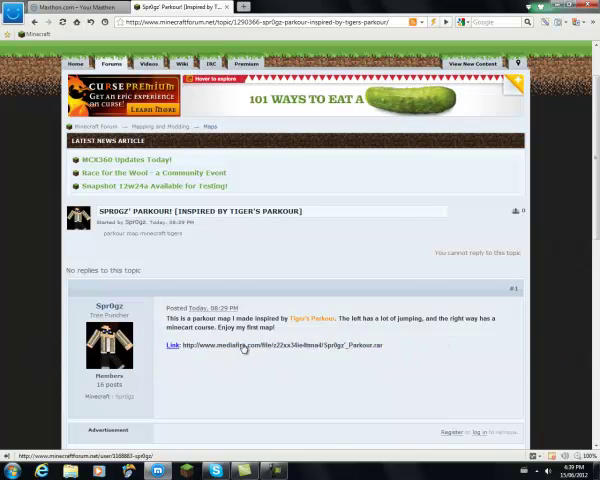
left_click(245, 345)
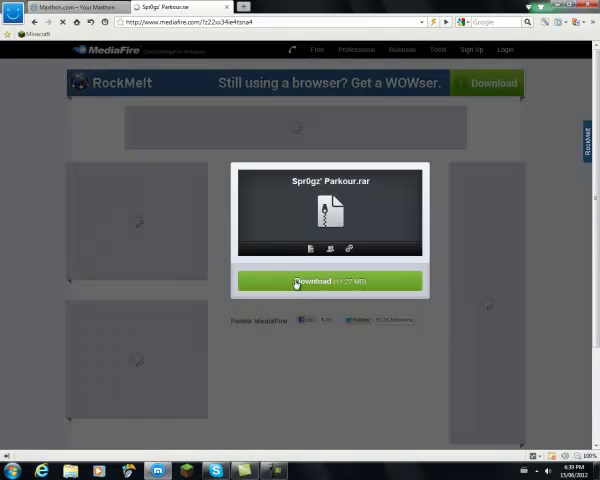
Download Spr0gz' Parkour.rar from MediaFire and open it in WinRAR
left_click(296, 283)
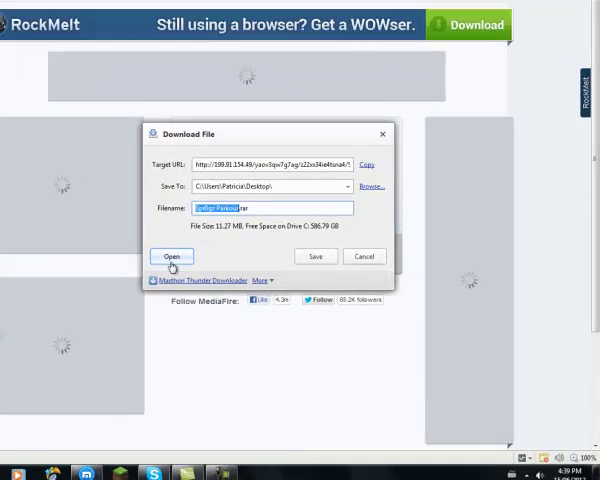
left_click(231, 282)
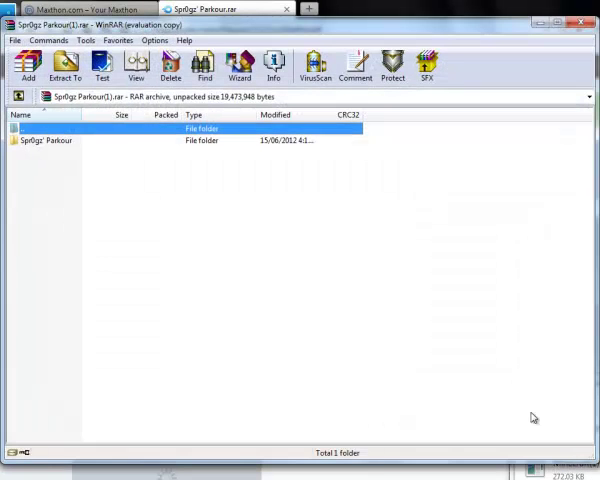
Extract the Spr0gz' Parkour folder to the desktop, then close WinRAR and the download manager
left_click(101, 147)
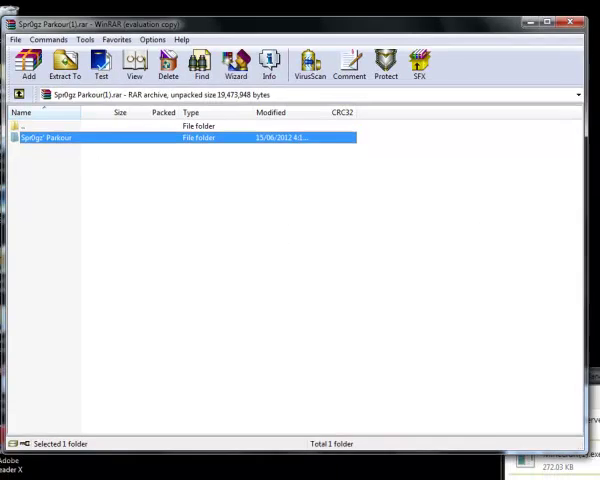
left_click_drag(101, 145, 510, 160)
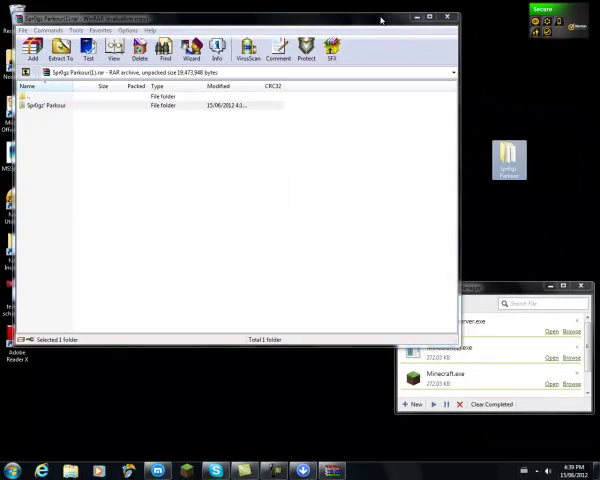
mouse_move(381, 19)
left_mouse_down()
mouse_move(434, 170)
mouse_move(418, 94)
left_mouse_up()
left_click(487, 92)
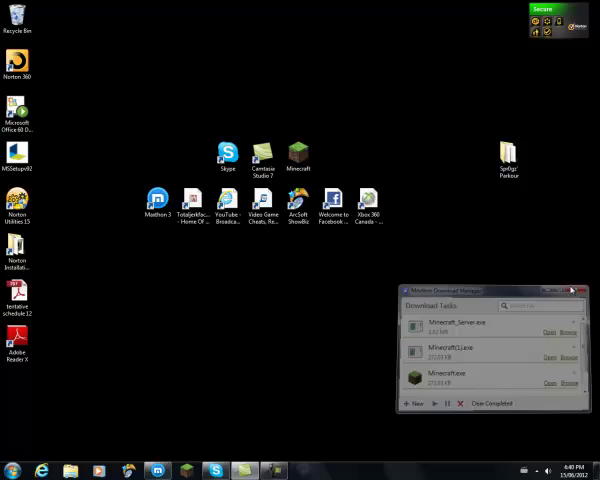
left_click(584, 288)
left_click(12, 470)
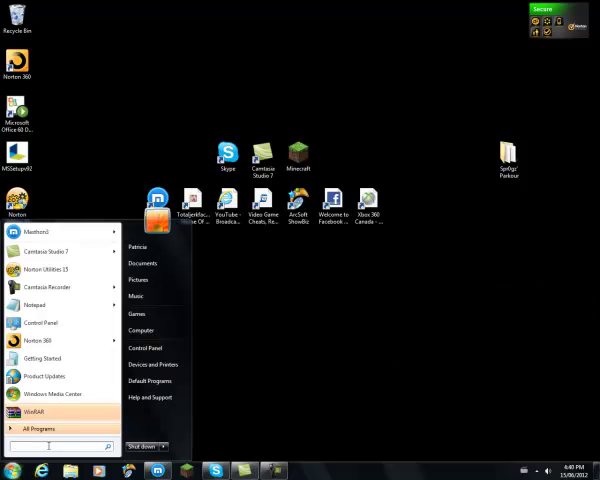
type("w")
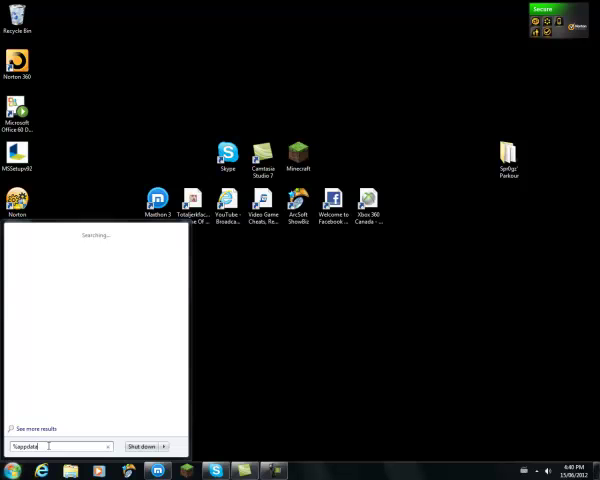
Move the desktop Spr0gz' Parkour folder into %appdata%\.minecraft\saves and close Explorer
key("Return")
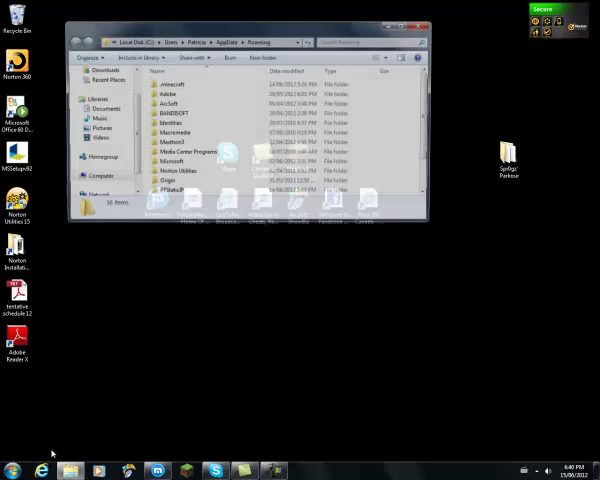
double_click(168, 84)
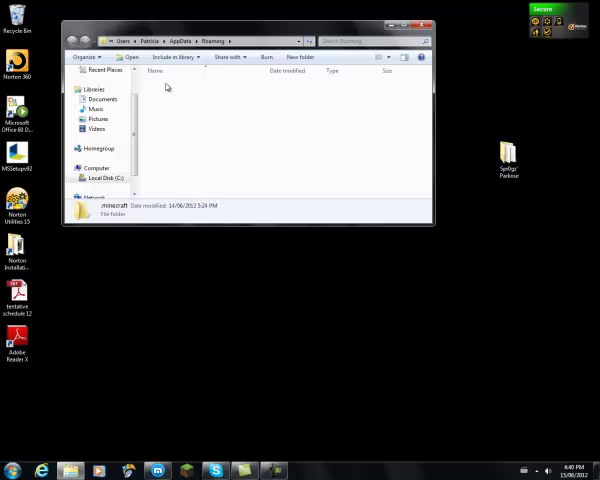
double_click(164, 104)
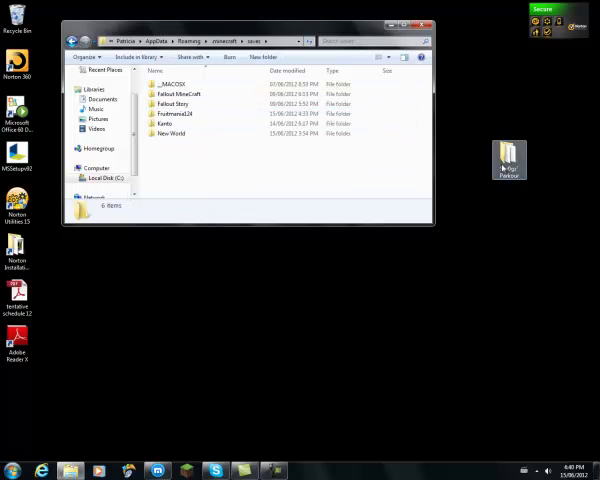
left_click_drag(507, 152, 238, 163)
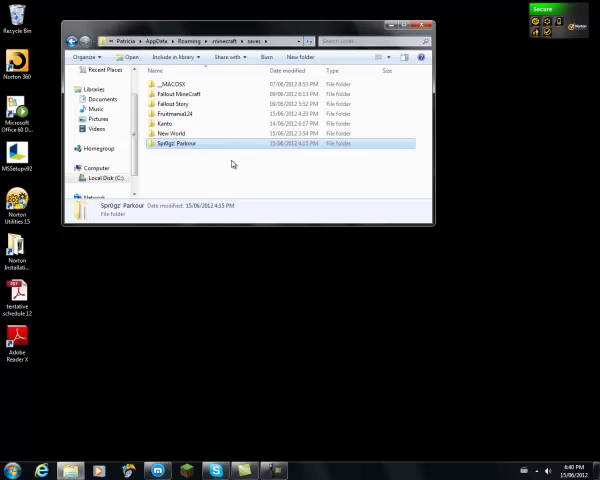
left_click(424, 27)
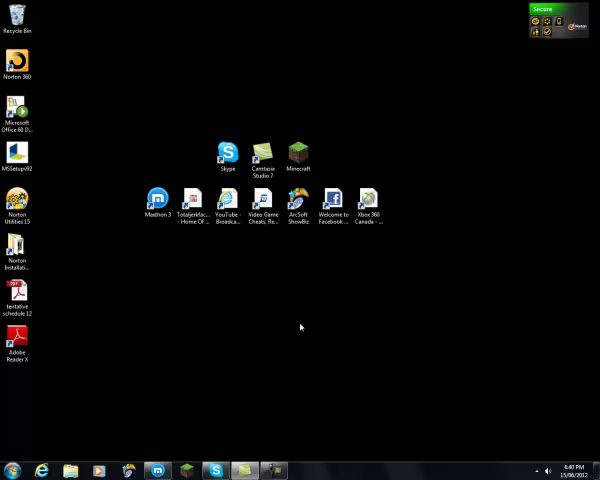
Launch Minecraft from the desktop icon, log in, and maximize the game window
double_click(298, 155)
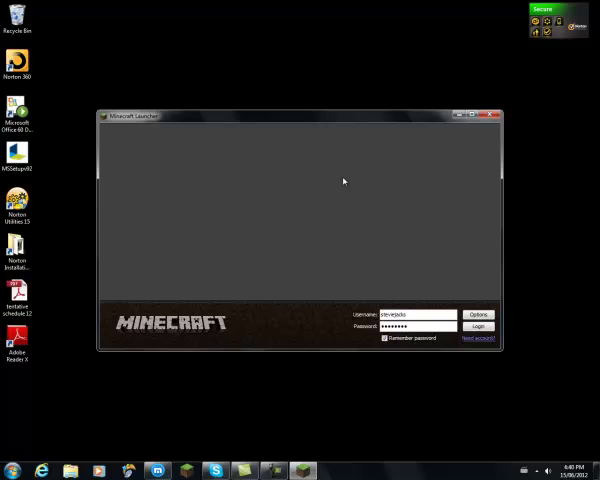
left_click(472, 327)
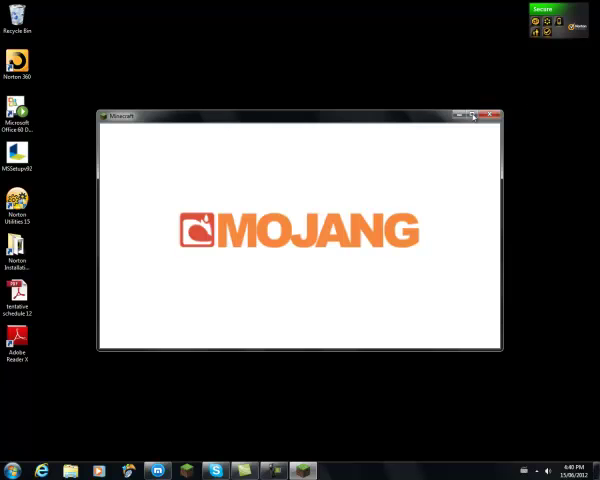
left_click(472, 116)
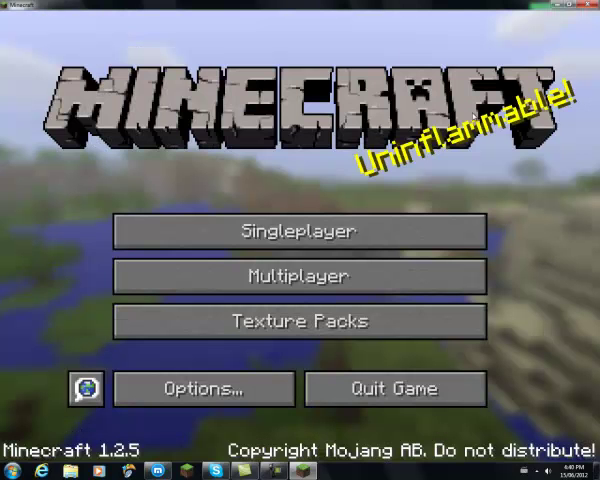
Load the Spr0gz' Parkour singleplayer world, play the jukebox disc, then pause the game
left_click(246, 233)
double_click(163, 175)
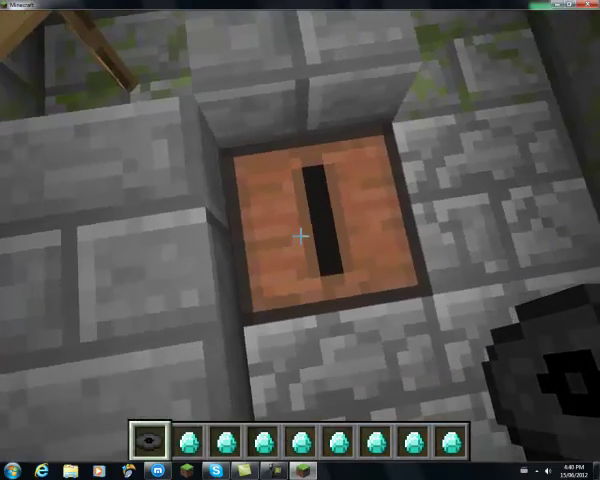
right_click(300, 235)
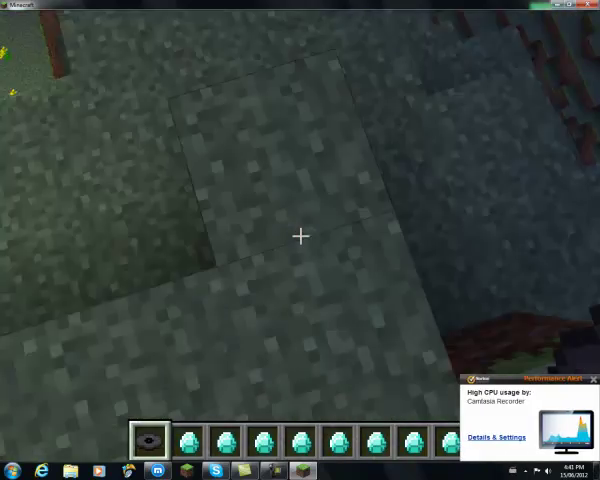
key("Escape")
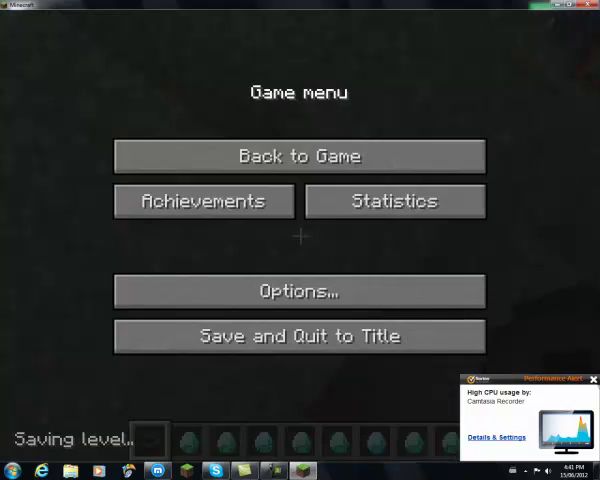
left_click(297, 165)
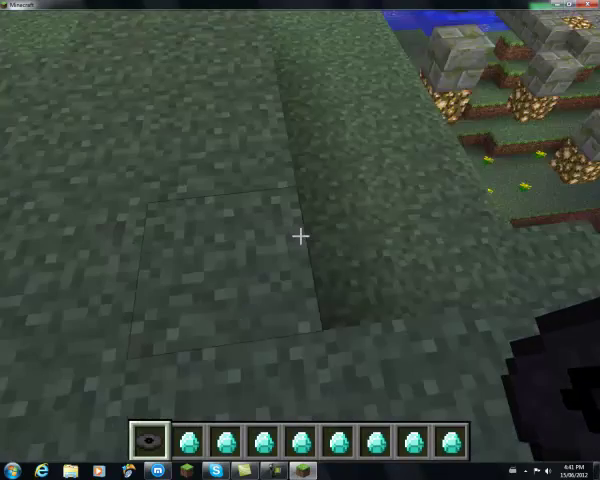
key("Escape")
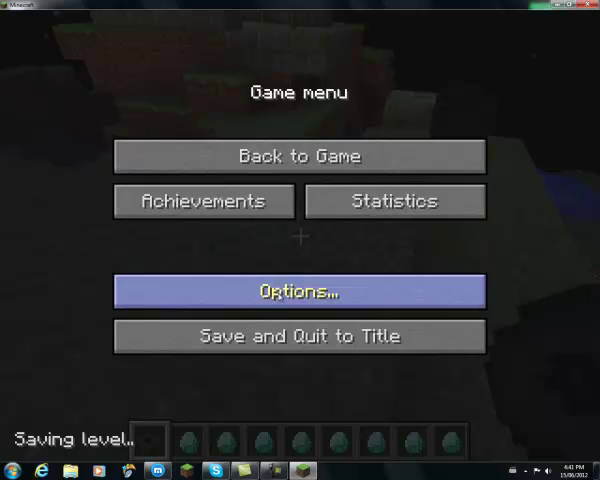